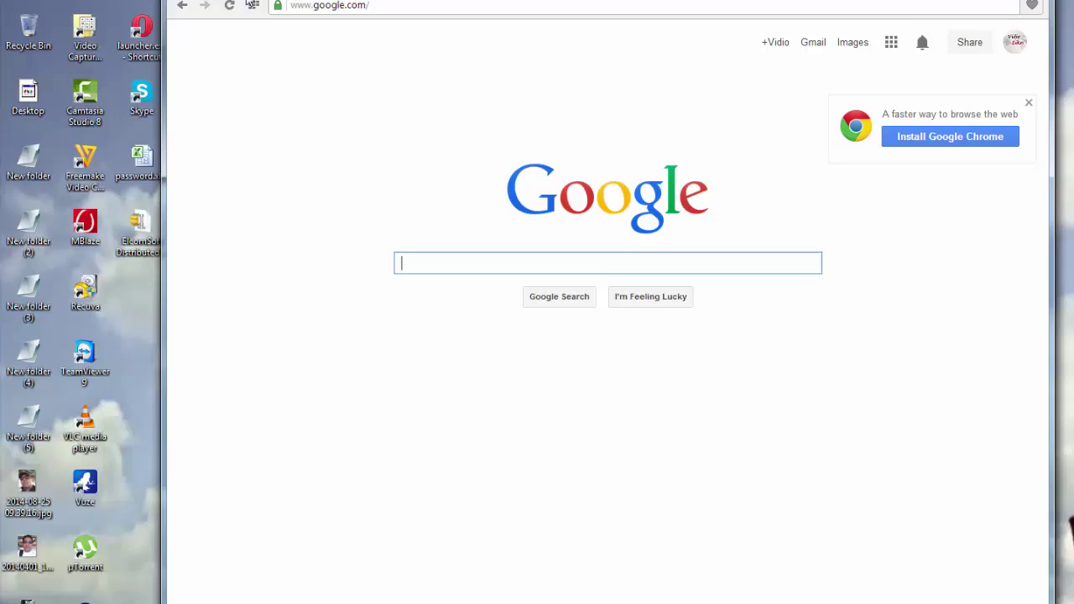
Download the ElcomSoft archive from the Google Drive link past the virus-scan warning, then show the desktop
{"action": "left_click", "coordinate": [309, 52]}
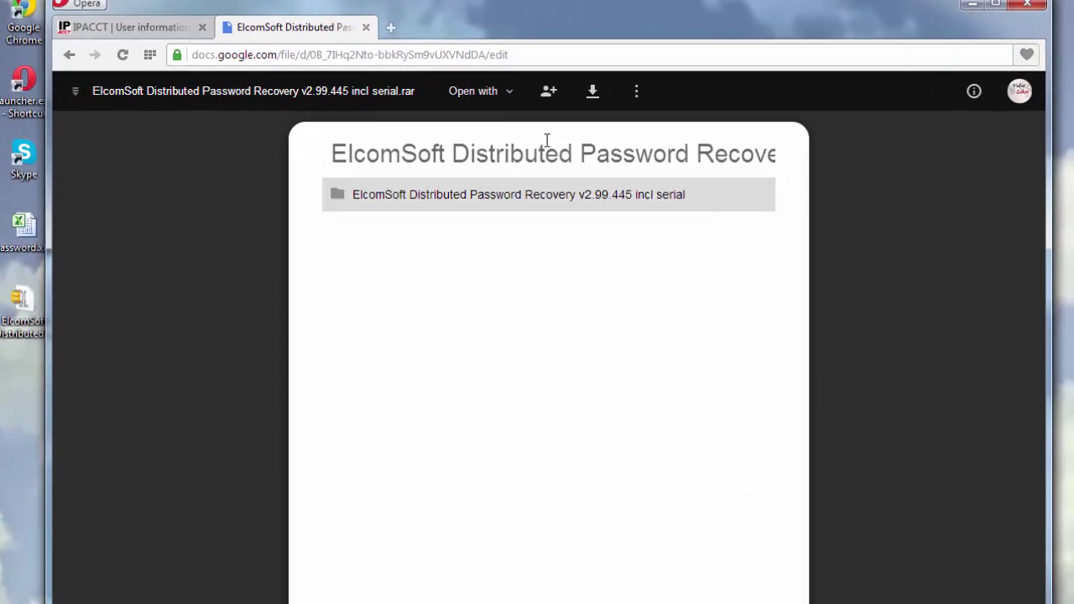
{"action": "left_click", "coordinate": [593, 94]}
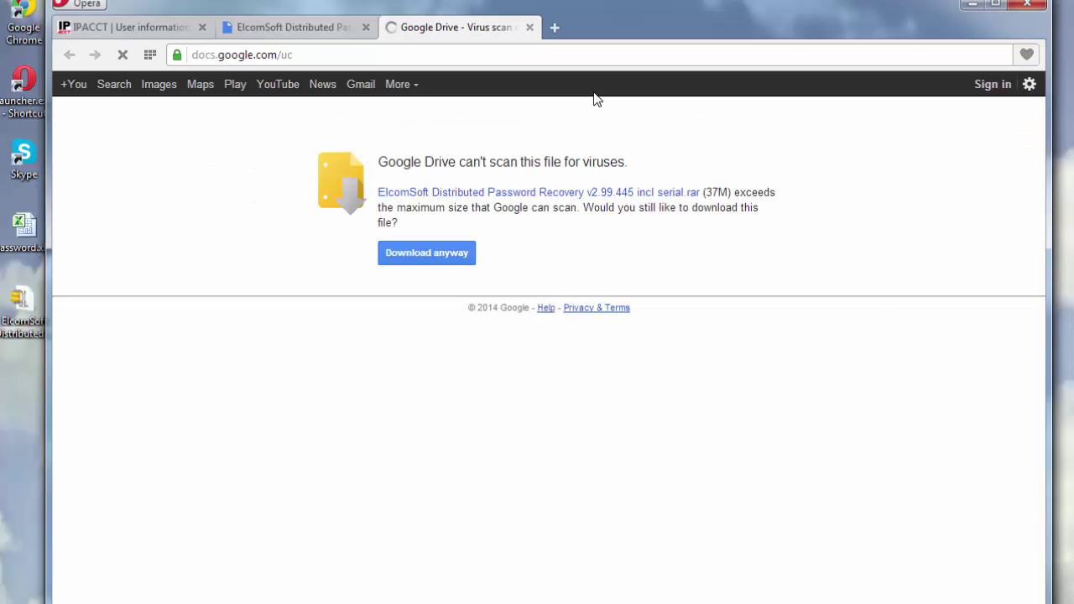
{"action": "left_click", "coordinate": [487, 192]}
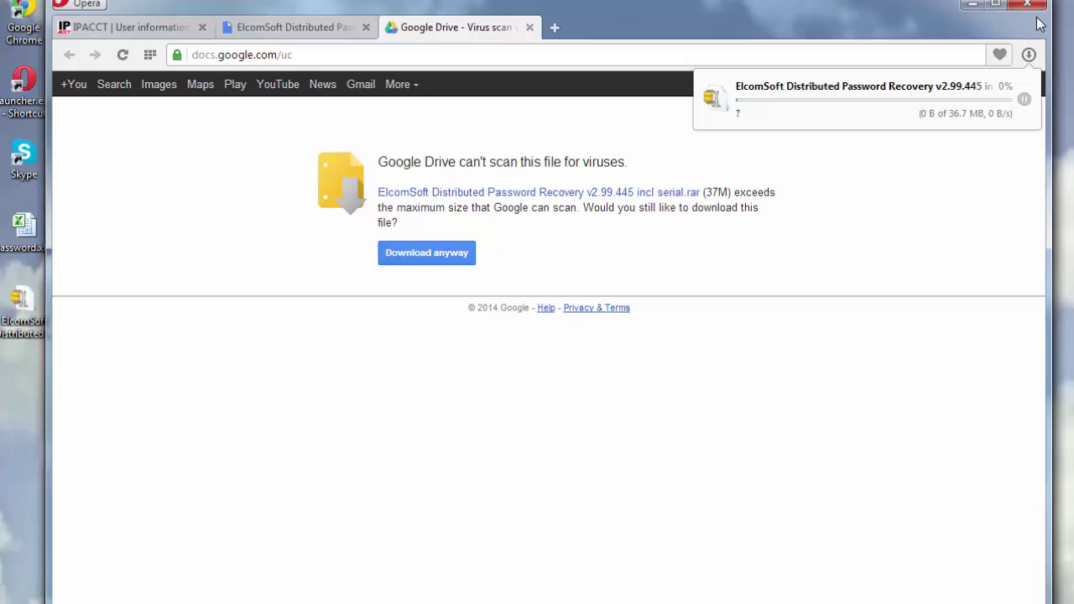
{"action": "left_click", "coordinate": [969, 5]}
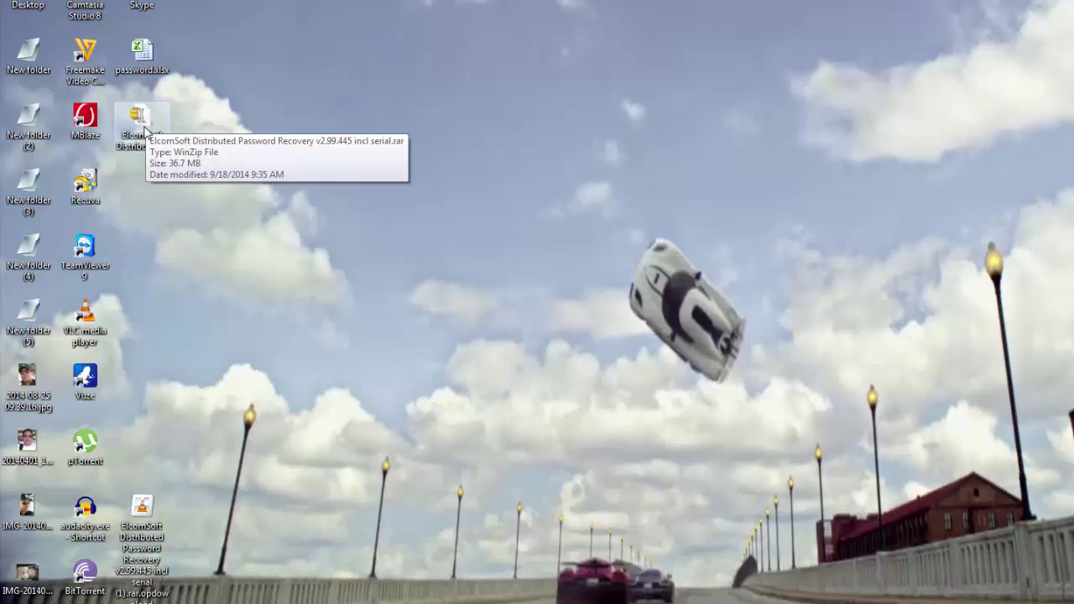
Extract the ElcomSoft .rar into its own folder and open the inner setup folder
{"action": "right_click", "coordinate": [146, 131]}
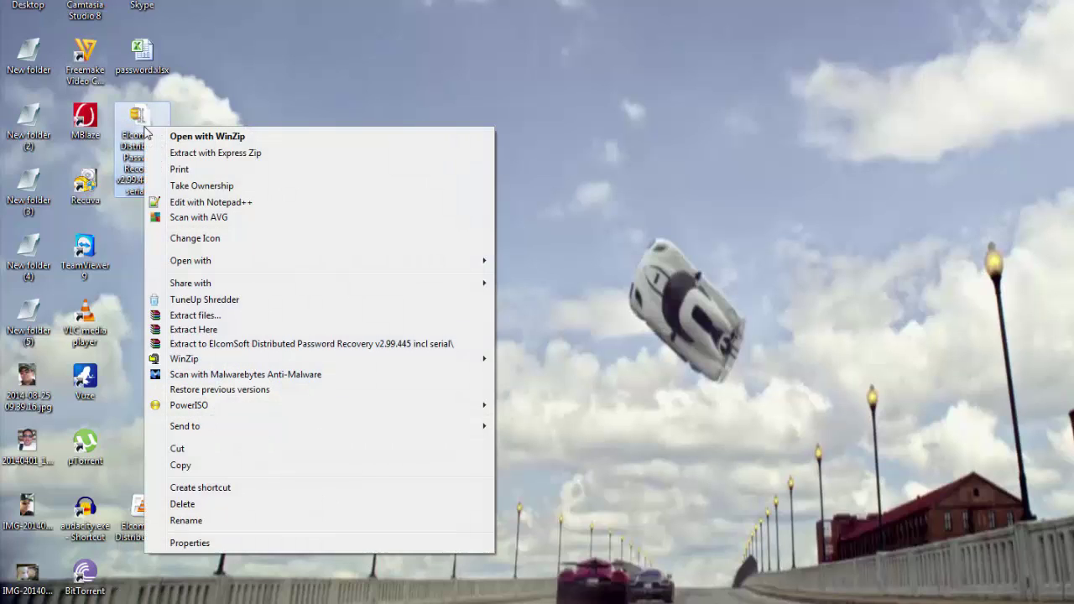
{"action": "left_click", "coordinate": [189, 343]}
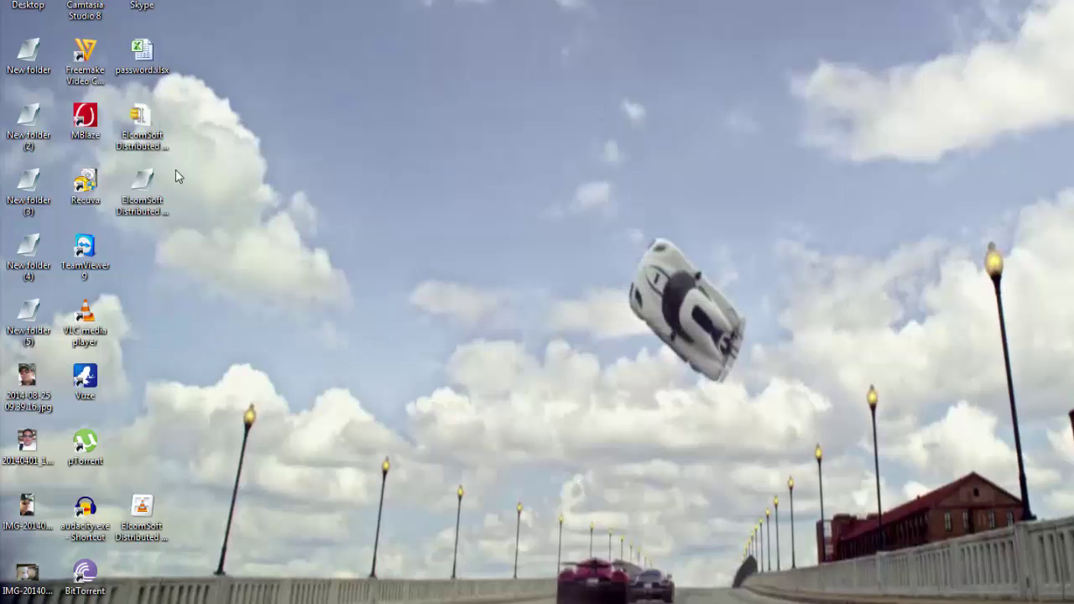
{"action": "left_click", "coordinate": [144, 199]}
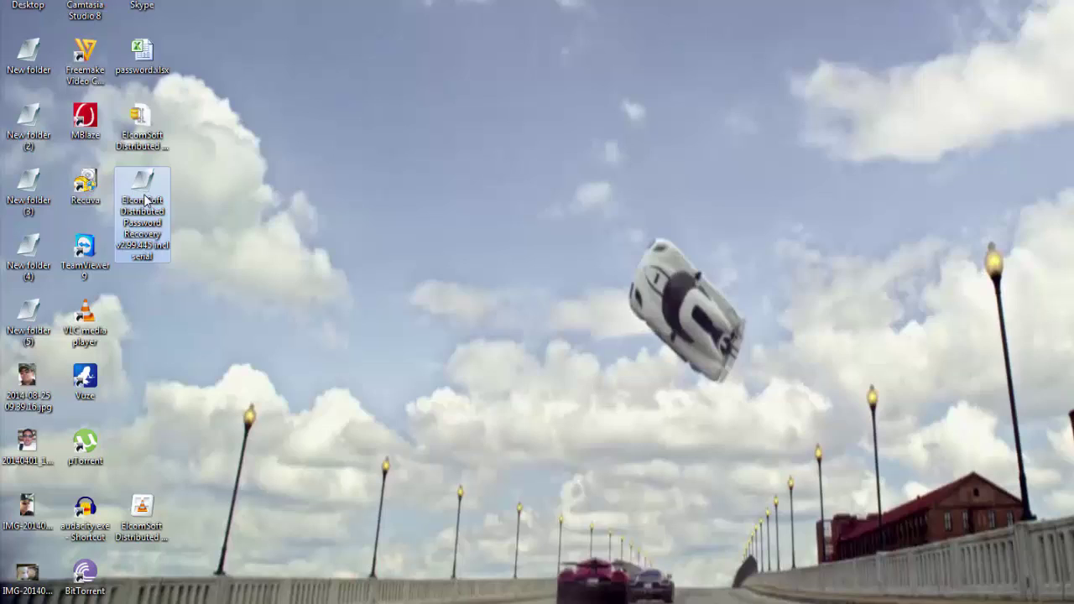
{"action": "double_click", "coordinate": [144, 199]}
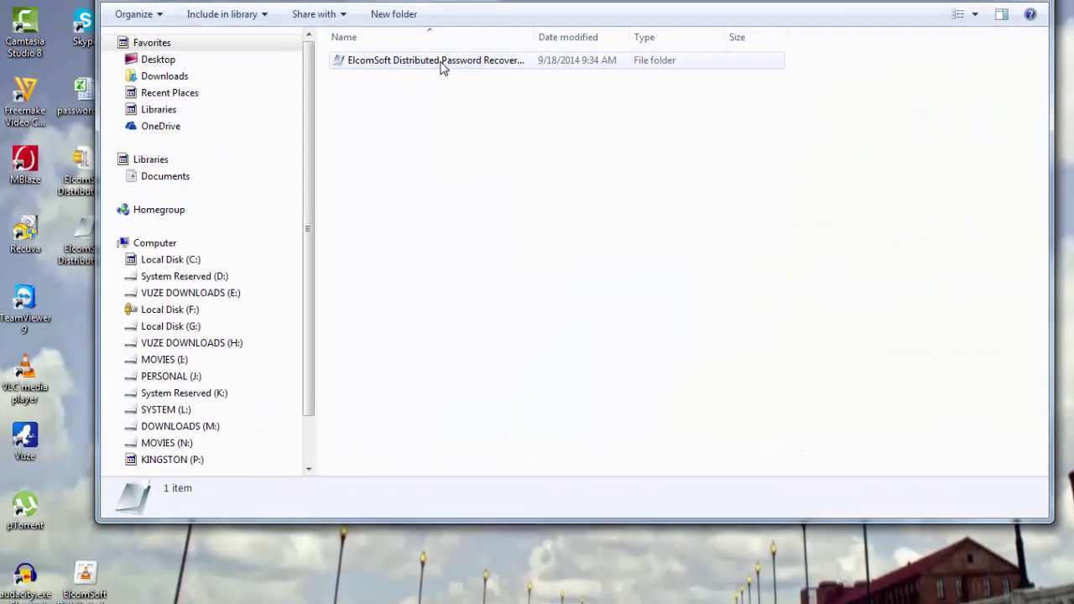
{"action": "double_click", "coordinate": [440, 62]}
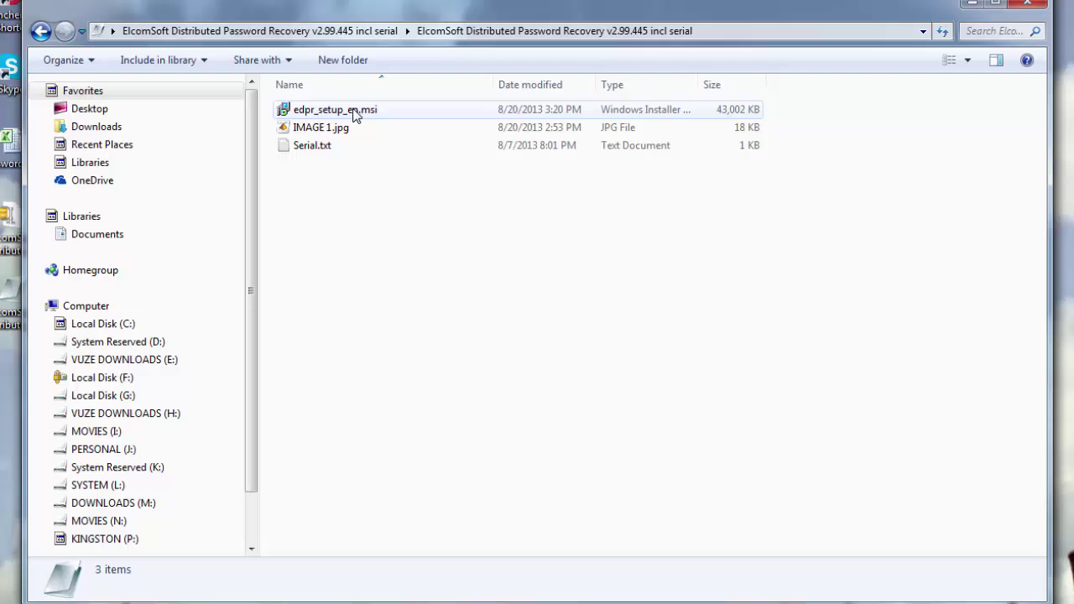
Read the licence code in Serial.txt, then close Notepad
{"action": "left_click", "coordinate": [314, 151]}
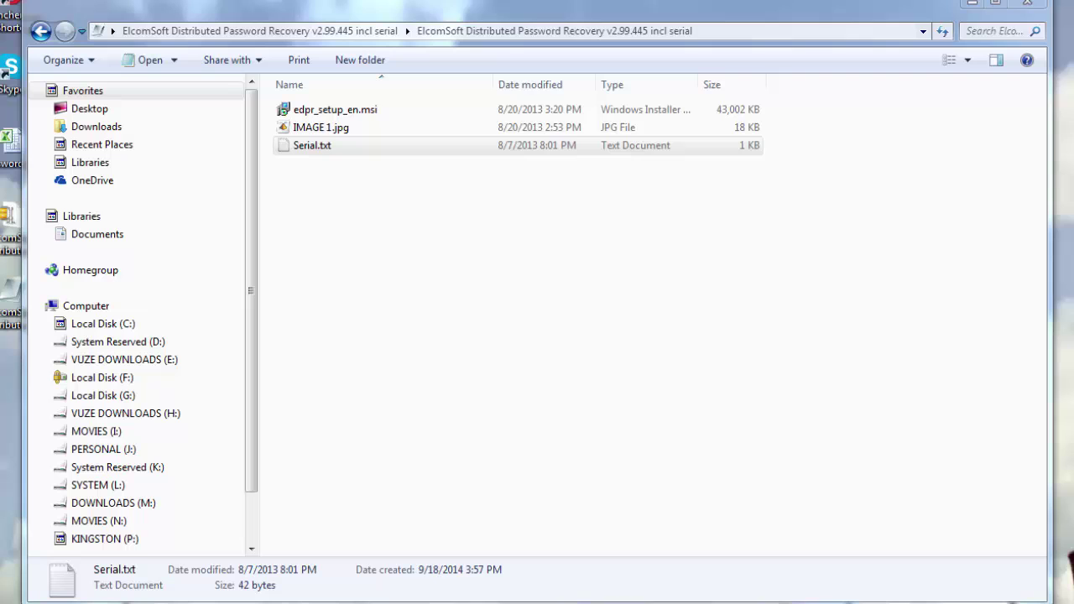
{"action": "key", "text": "Return"}
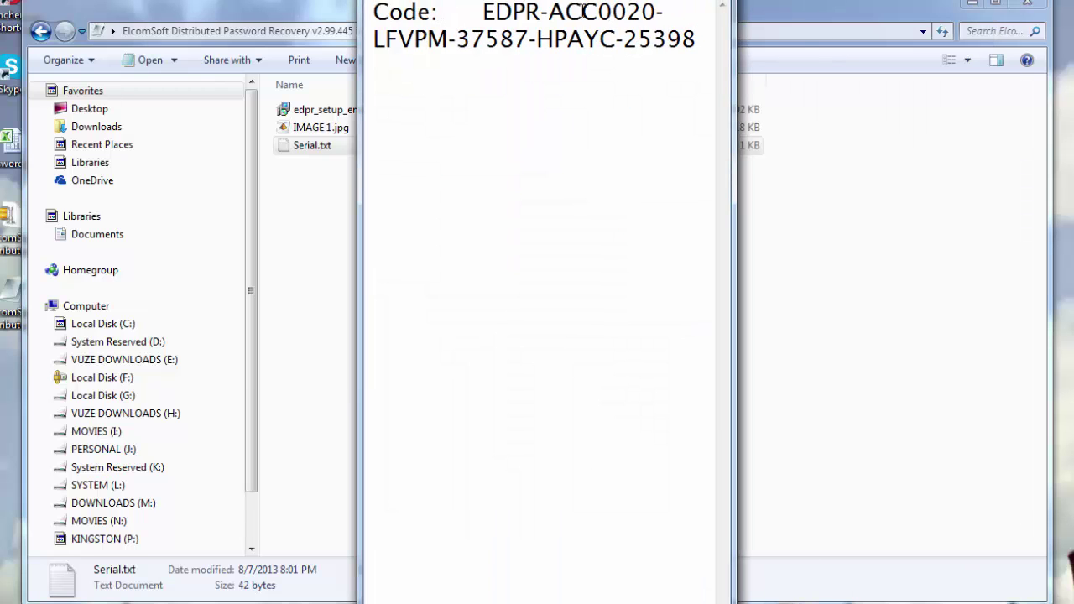
{"action": "key", "text": "alt+F4"}
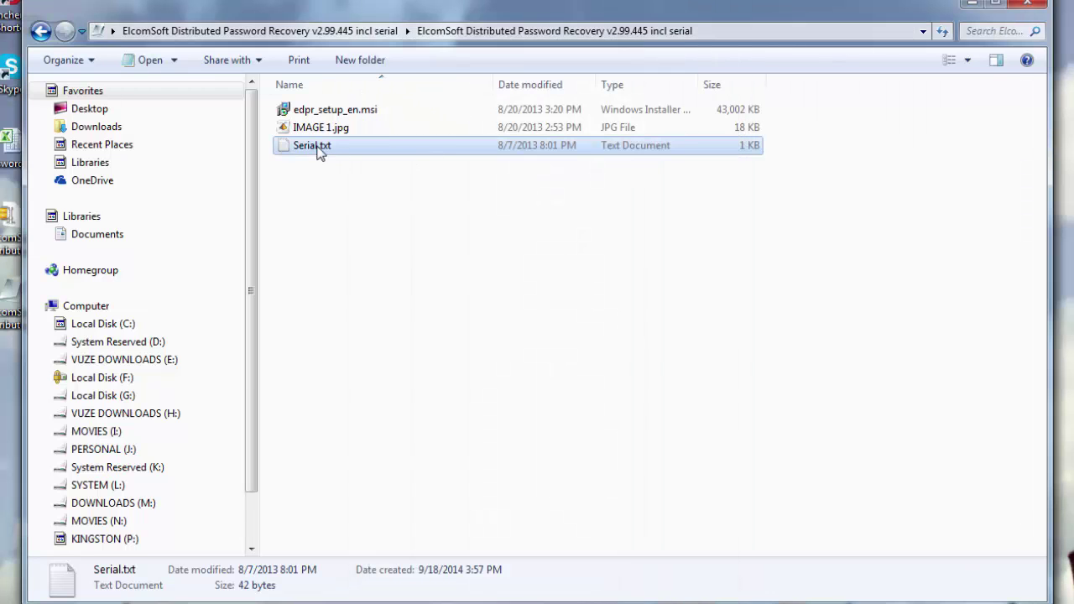
Run edpr_setup_en.msi and get past the welcome page and licence agreement
{"action": "double_click", "coordinate": [329, 114]}
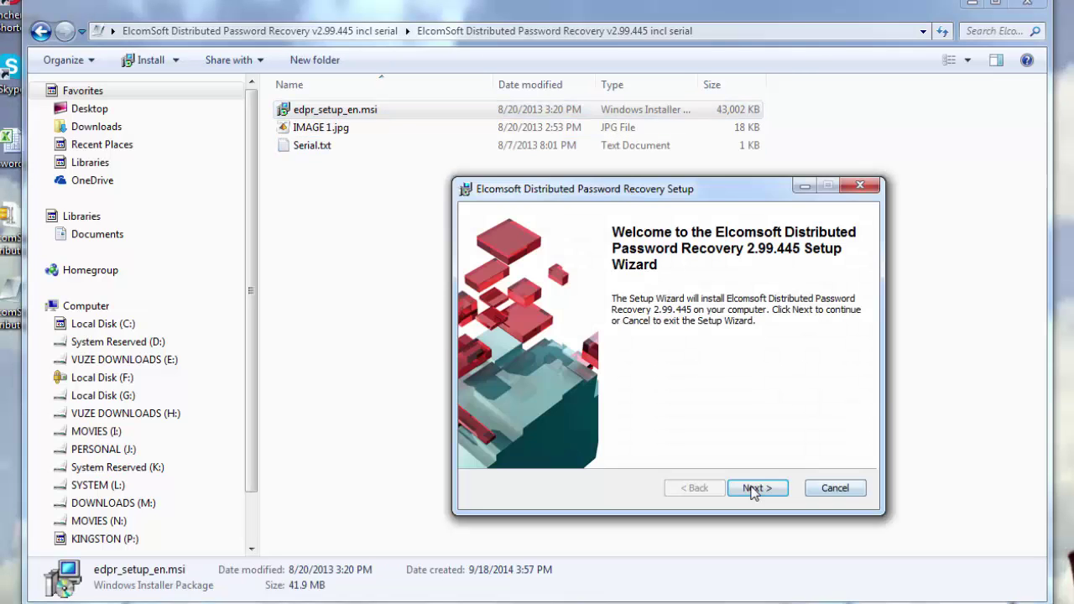
{"action": "left_click", "coordinate": [755, 489]}
{"action": "left_click", "coordinate": [754, 489]}
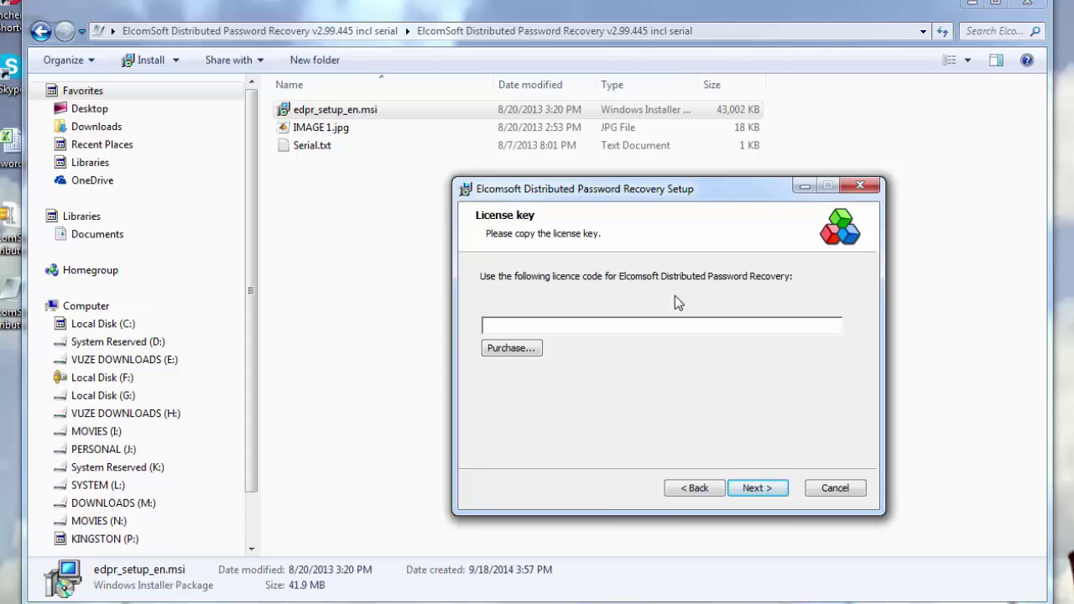
Copy the full licence code from Serial.txt
{"action": "double_click", "coordinate": [319, 147]}
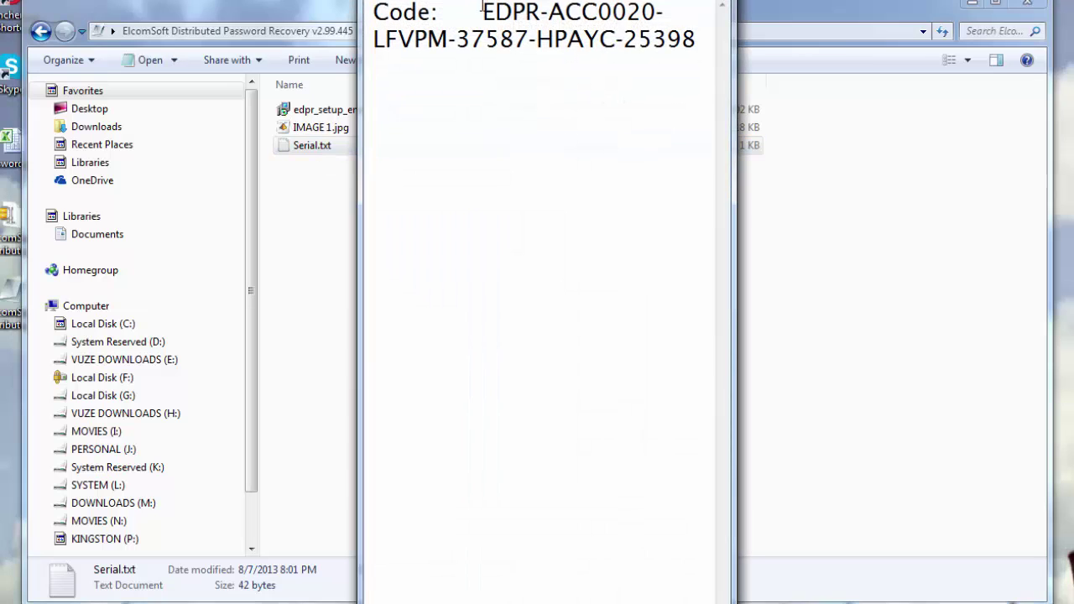
{"action": "mouse_move", "coordinate": [487, 10]}
{"action": "left_mouse_down"}
{"action": "mouse_move", "coordinate": [618, 12]}
{"action": "mouse_move", "coordinate": [696, 39]}
{"action": "left_mouse_up"}
{"action": "right_click", "coordinate": [652, 35]}
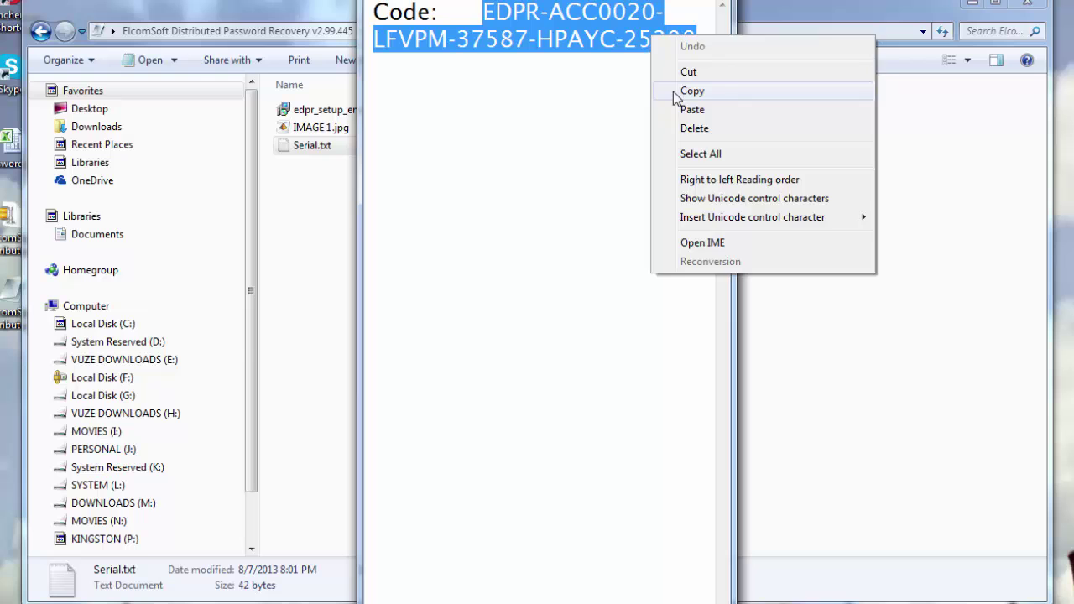
{"action": "left_click", "coordinate": [678, 91]}
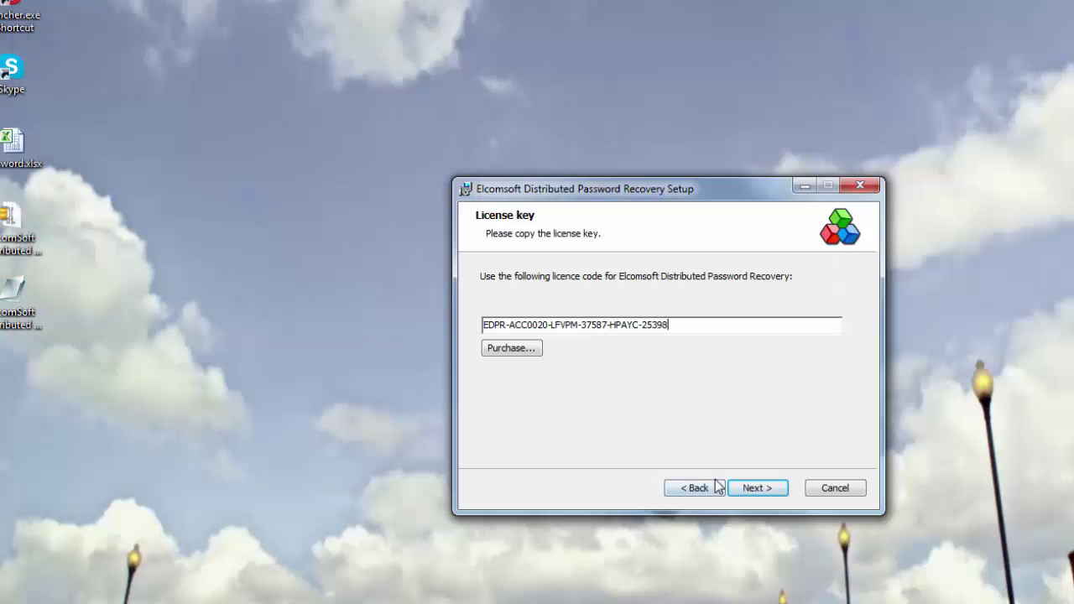
Install with default features into C:\Program Files\Elcomsoft Password Recovery\ and launch the program
{"action": "left_click", "coordinate": [755, 488]}
{"action": "left_click", "coordinate": [755, 488]}
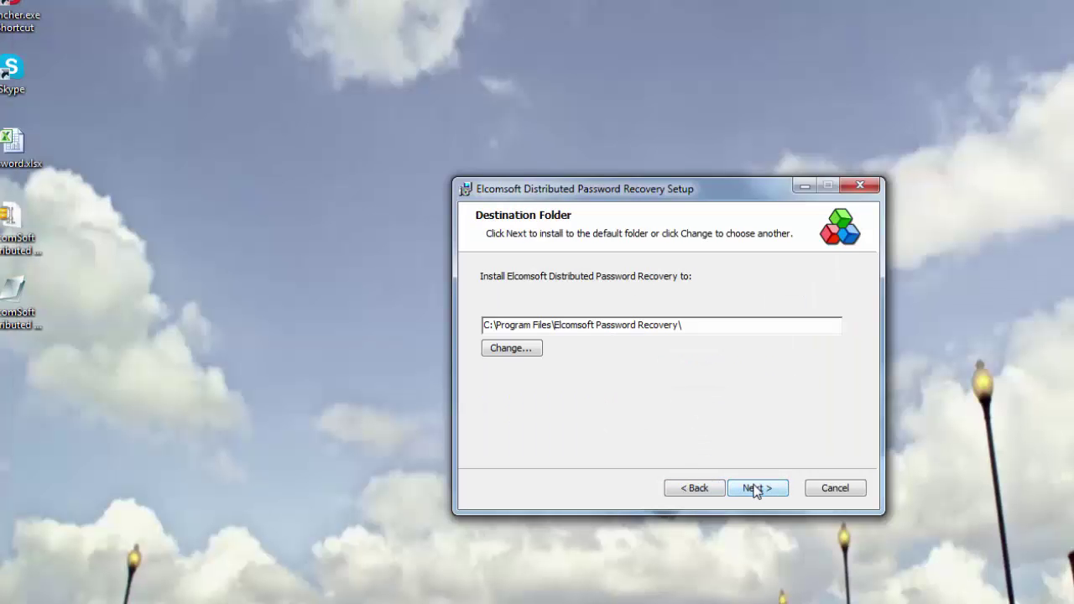
{"action": "left_click", "coordinate": [755, 488]}
{"action": "left_click", "coordinate": [755, 488]}
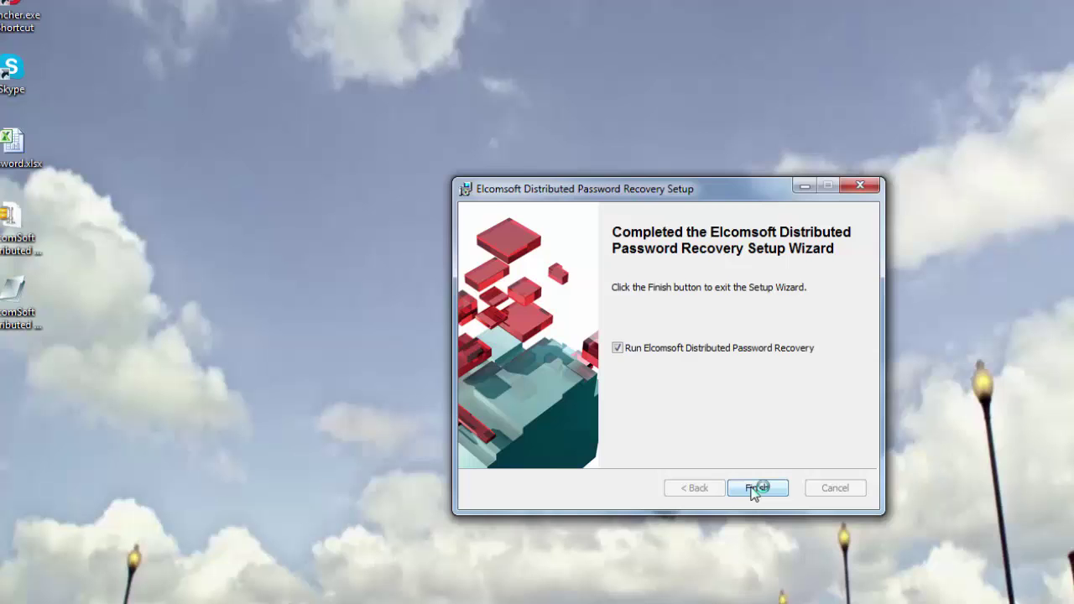
{"action": "left_click", "coordinate": [755, 488]}
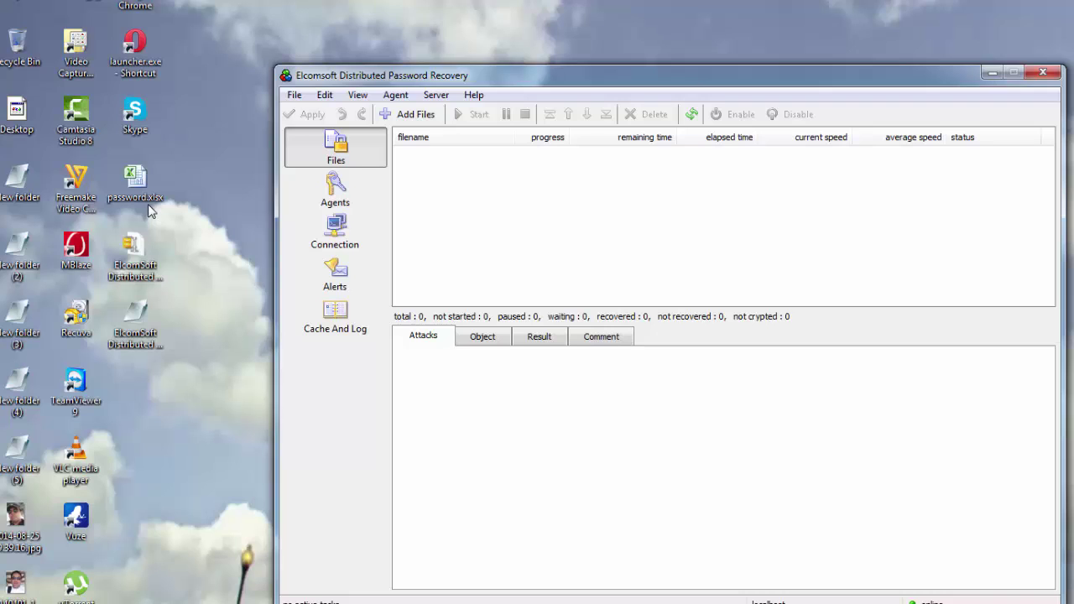
Open password.xlsx from the desktop in Excel 2010
{"action": "left_click", "coordinate": [151, 212]}
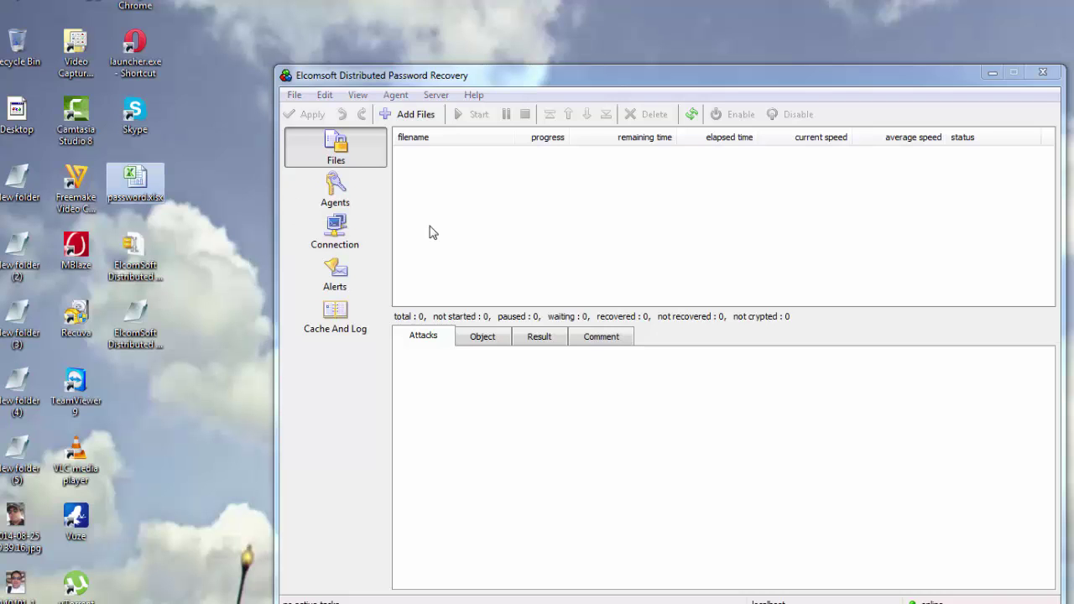
{"action": "key", "text": "Return"}
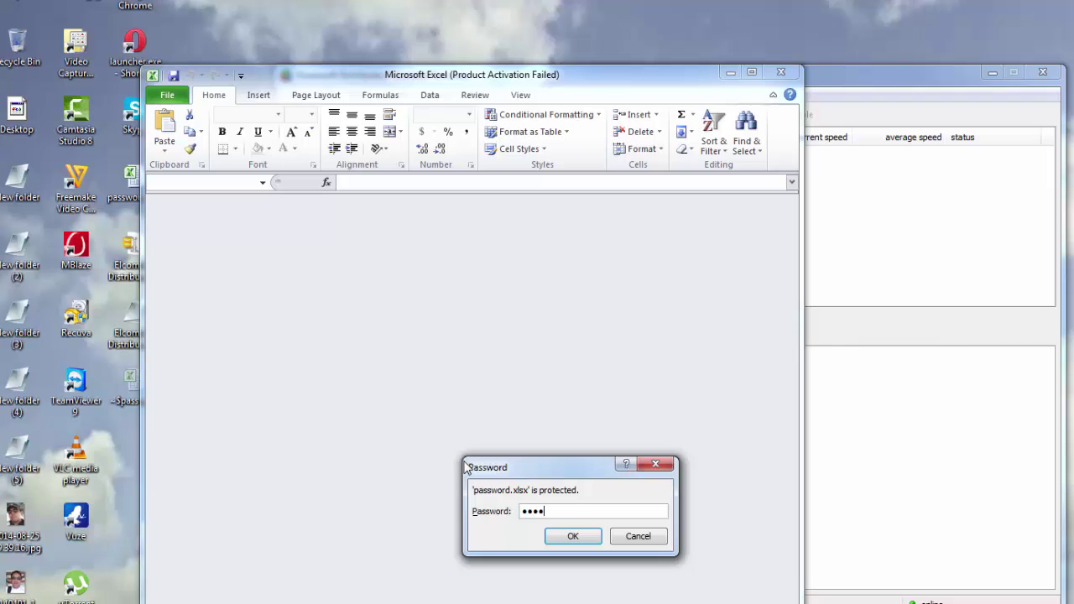
{"action": "key", "text": "Return"}
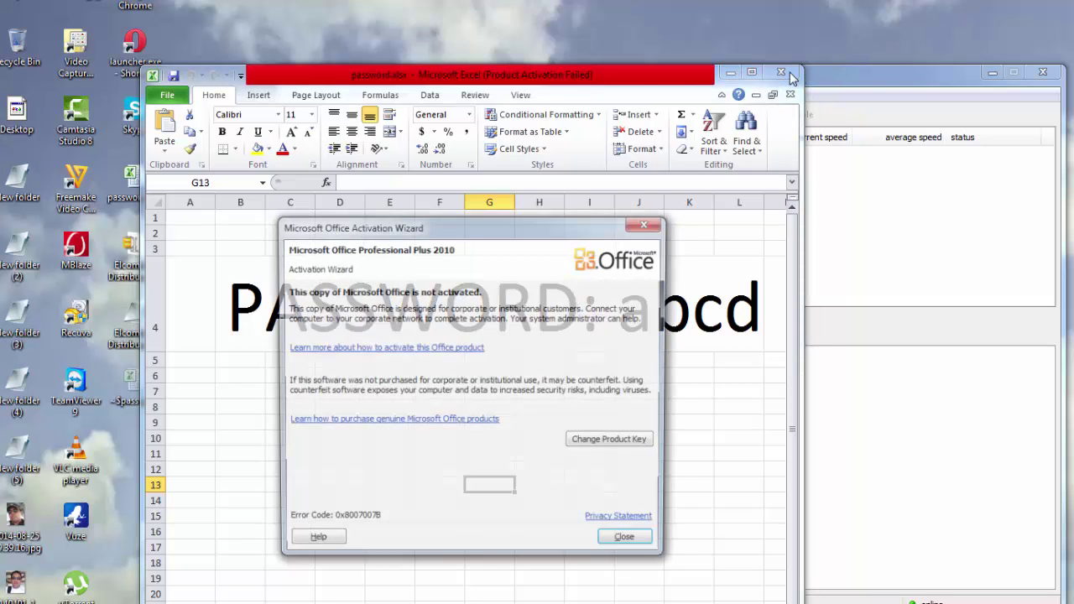
{"action": "left_click", "coordinate": [628, 544]}
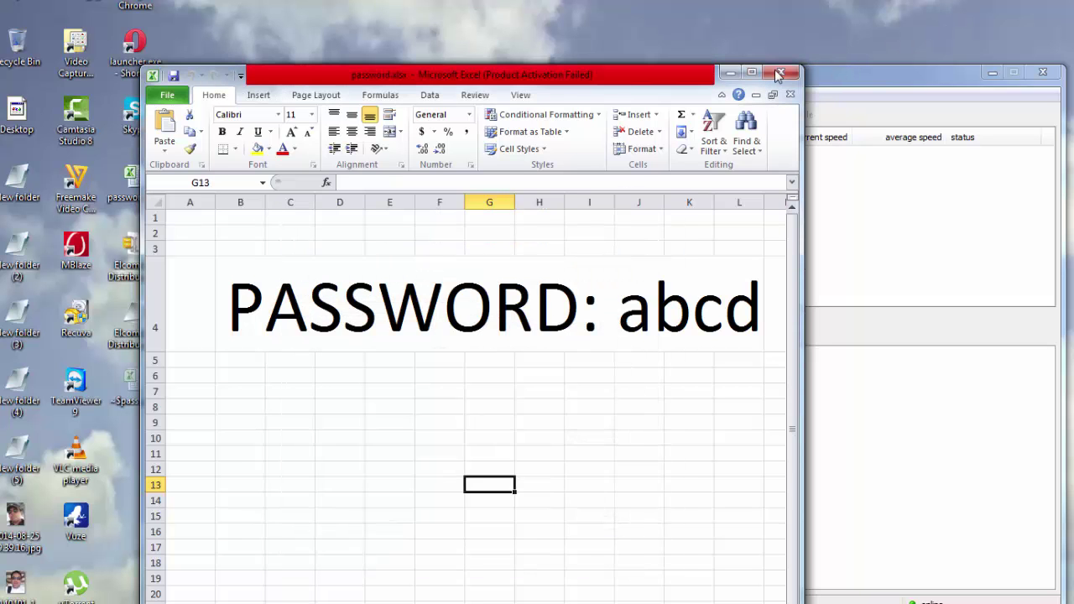
{"action": "left_click", "coordinate": [777, 73]}
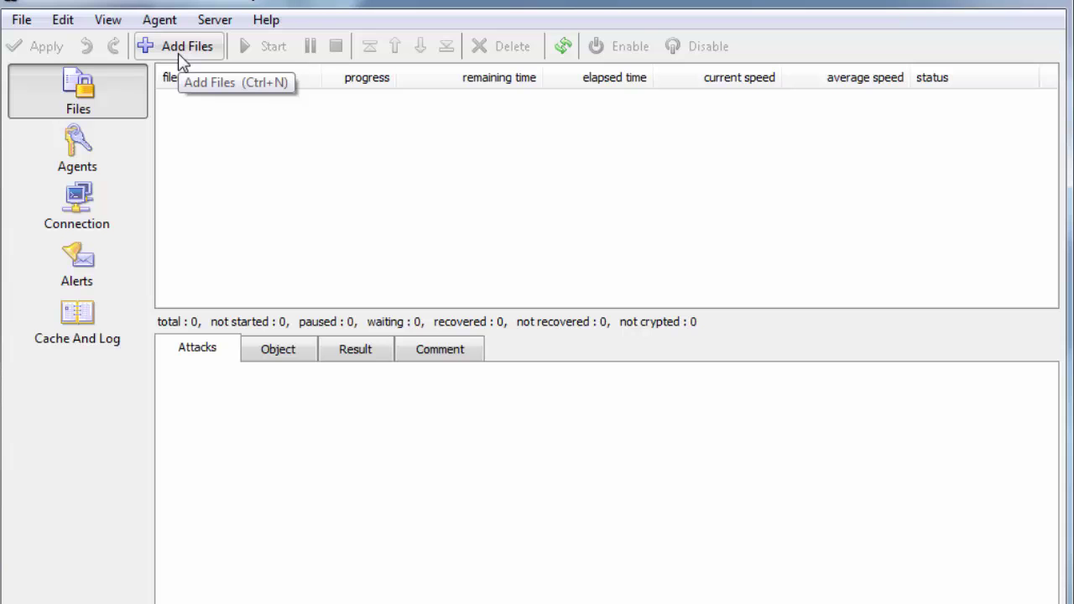
Add password.xlsx from the Desktop folder to the recovery file list
{"action": "left_click", "coordinate": [178, 55]}
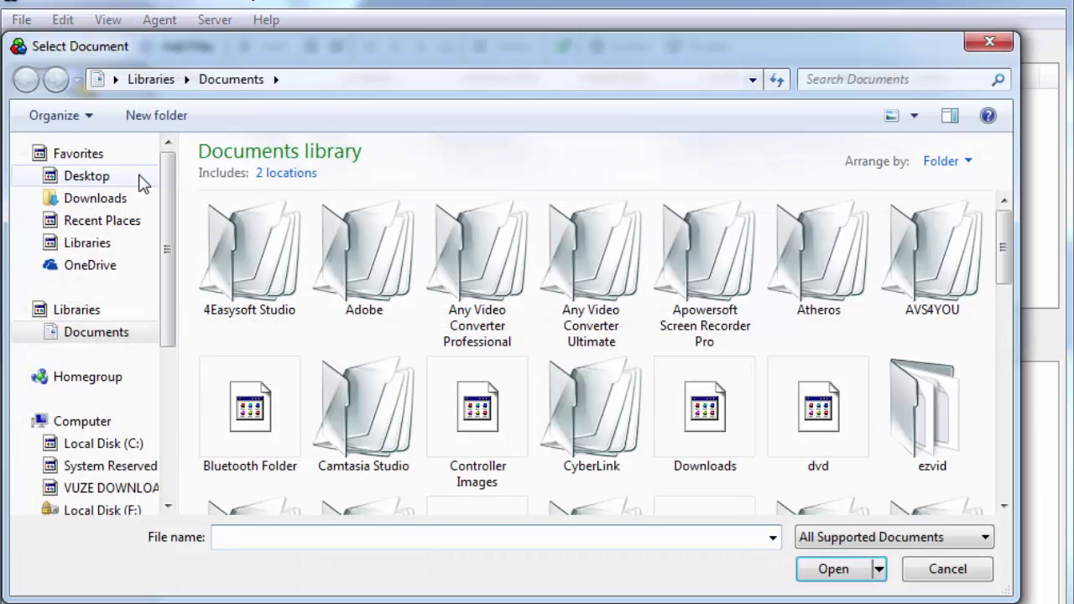
{"action": "left_click", "coordinate": [96, 198]}
{"action": "left_click", "coordinate": [88, 178]}
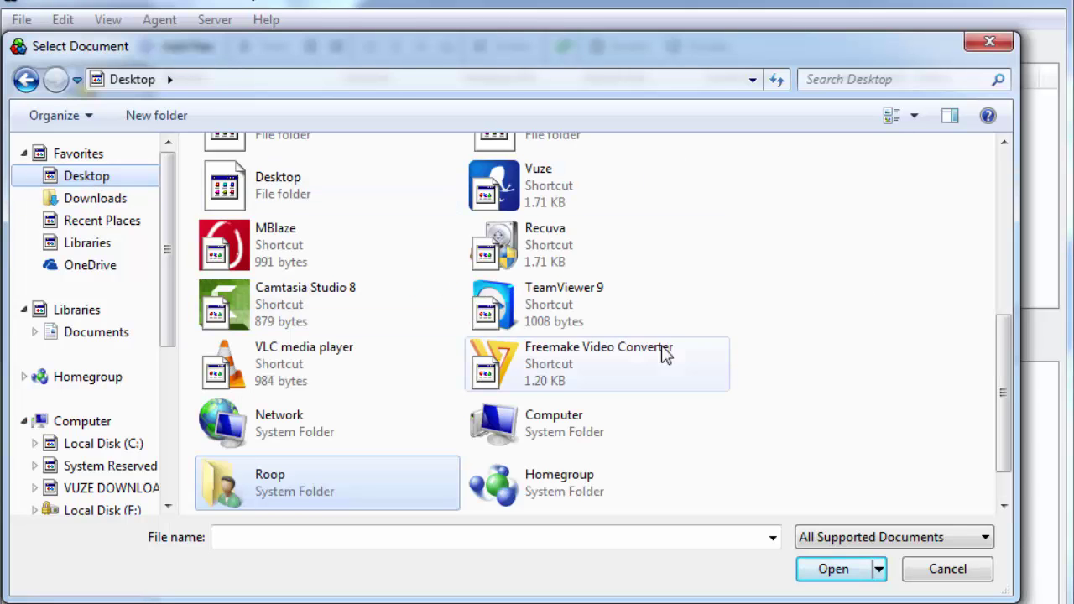
{"action": "scroll", "coordinate": [738, 352], "scroll_direction": "up", "scroll_amount": 5}
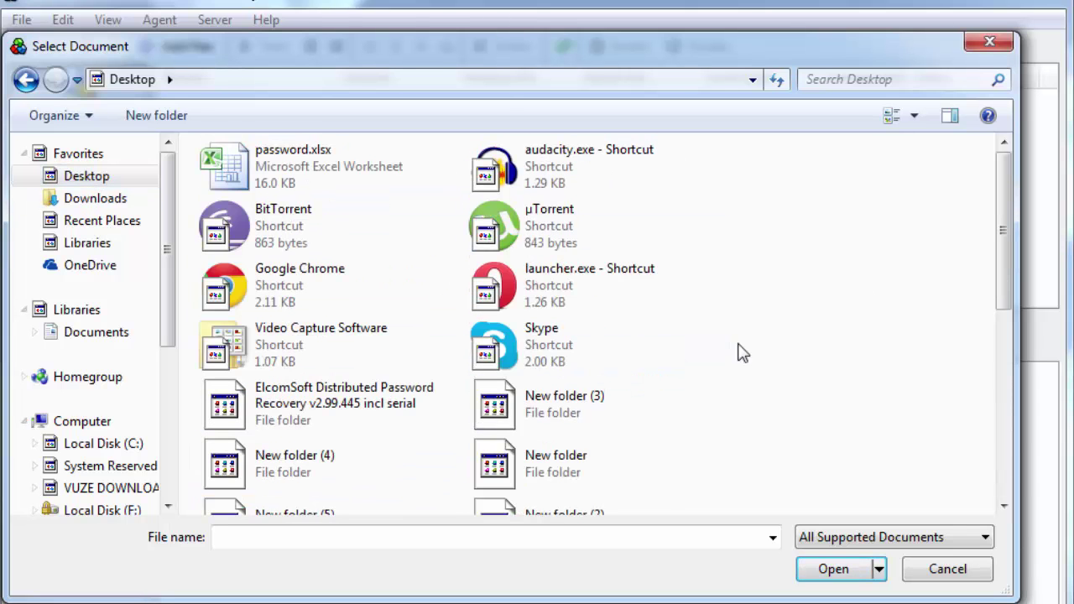
{"action": "left_click", "coordinate": [289, 151]}
{"action": "left_click", "coordinate": [868, 568]}
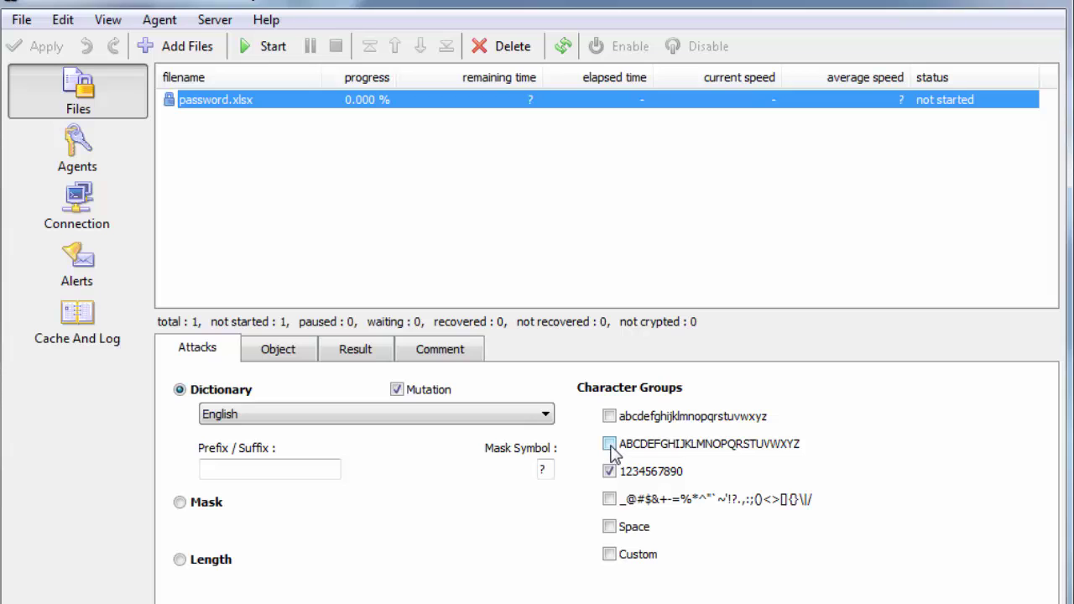
Enable the ABCDEFGHIJKLMNOPQRSTUVWXYZ character group and start the attack on password.xlsx
{"action": "left_click", "coordinate": [610, 444]}
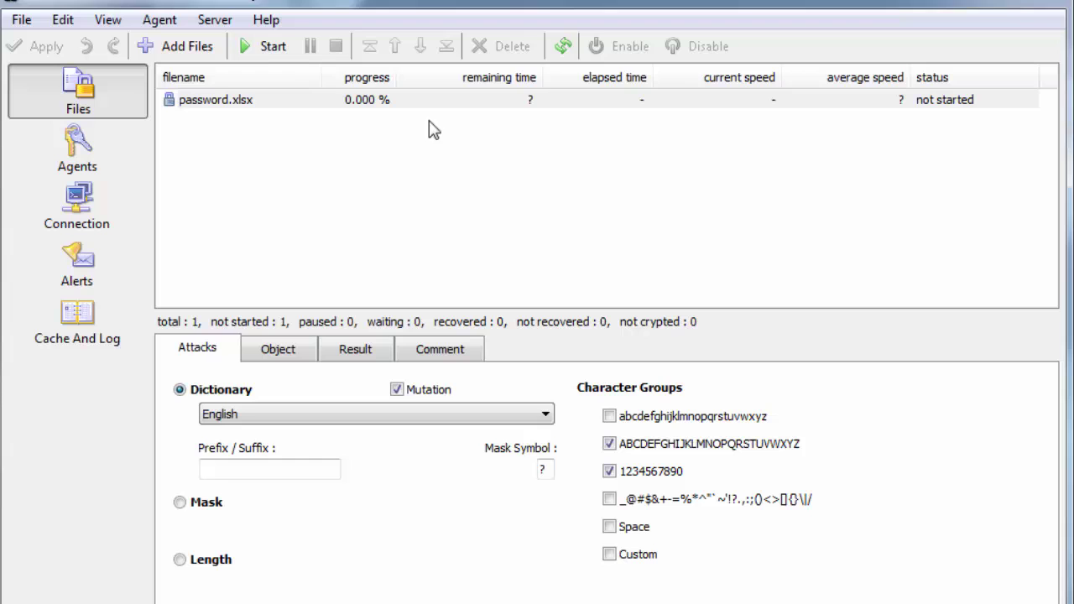
{"action": "left_click", "coordinate": [269, 48]}
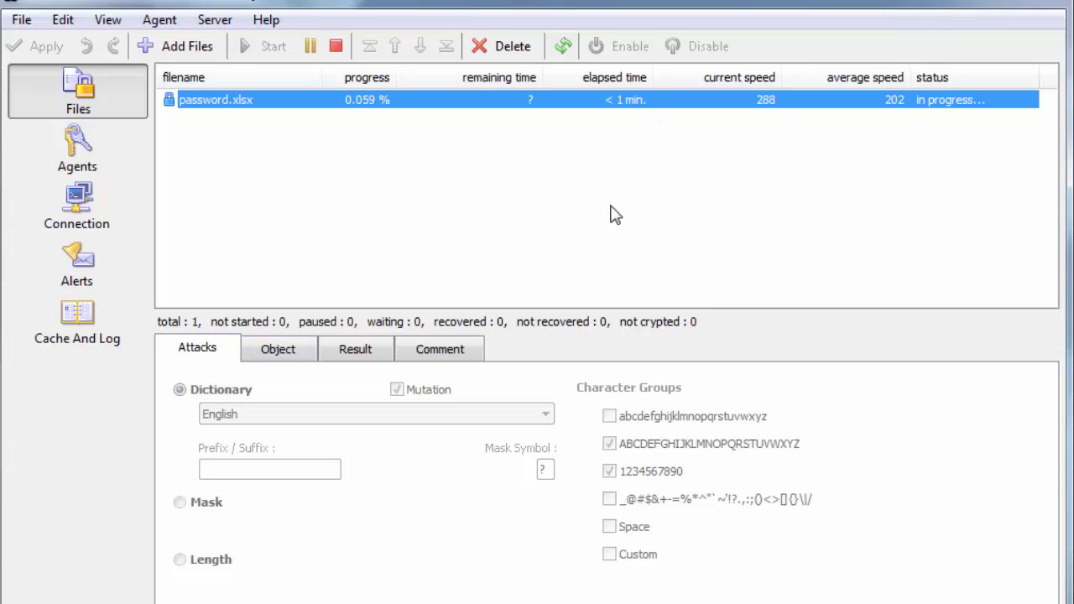
Switch to the Result tab while the attack on password.xlsx keeps running
{"action": "left_click", "coordinate": [355, 351]}
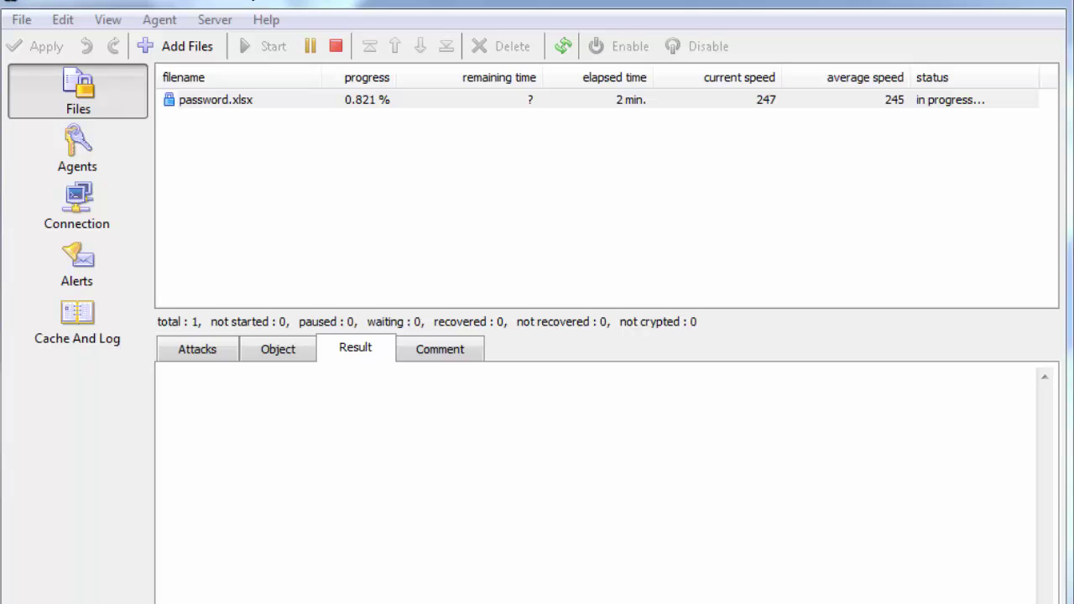
{"action": "left_click", "coordinate": [195, 350]}
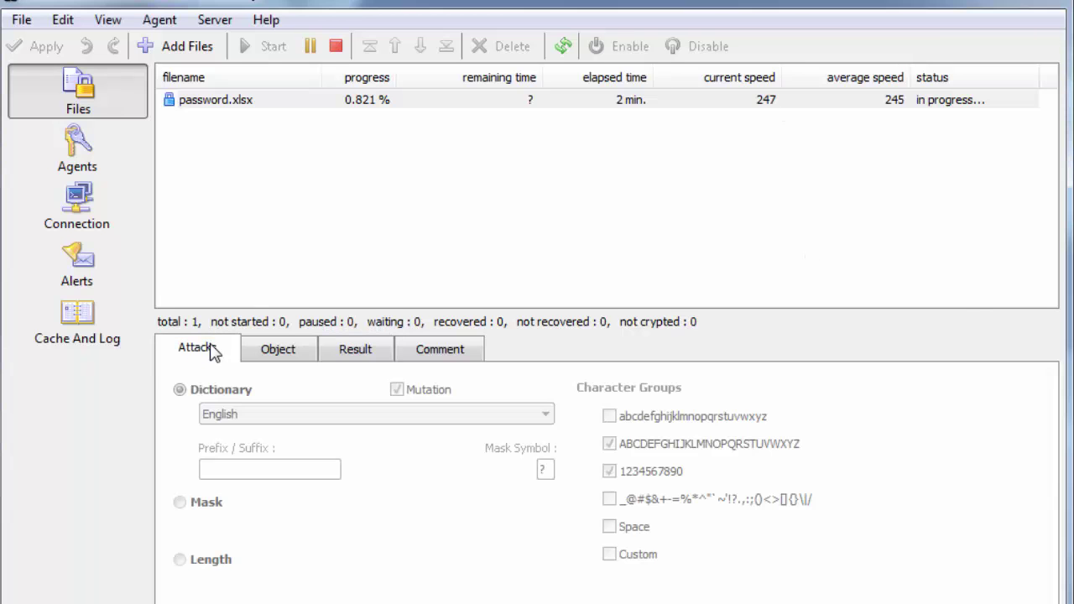
{"action": "left_click", "coordinate": [359, 360]}
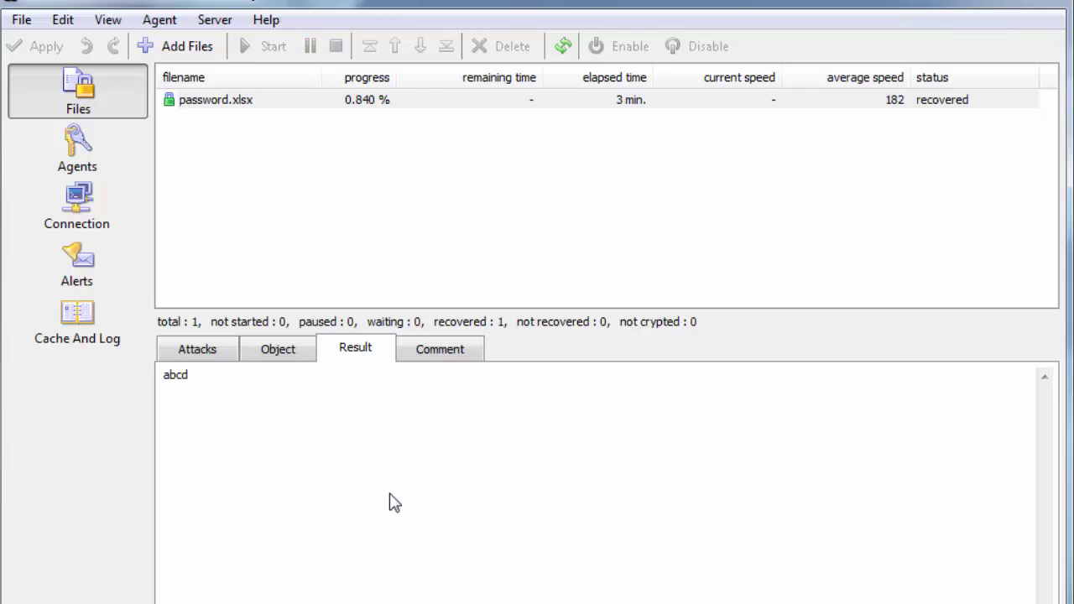
{"action": "left_click_drag", "start_coordinate": [213, 377], "coordinate": [159, 377]}
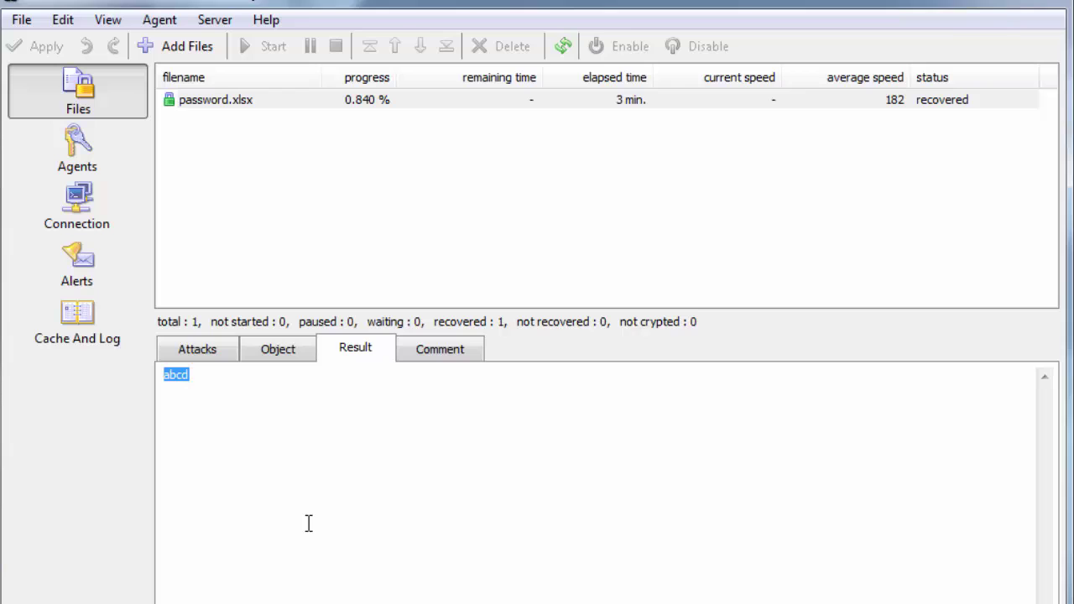